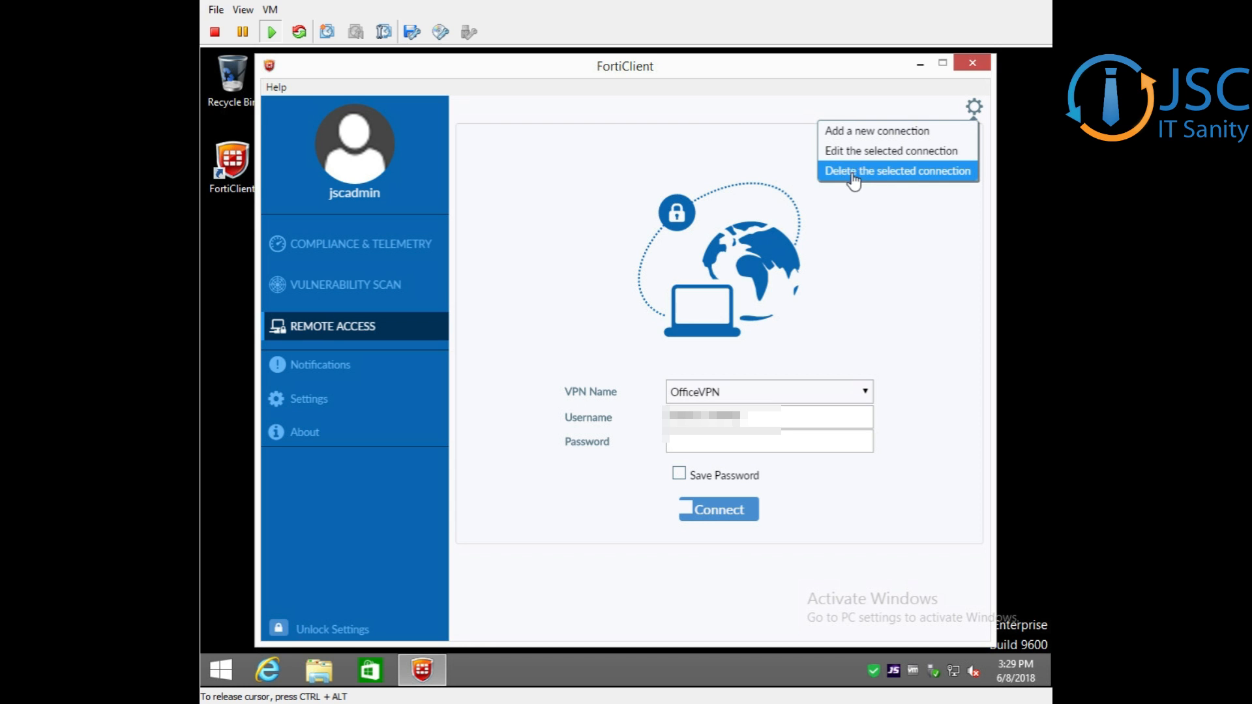
Add a new IPsec VPN connection named "My Office IPSec VPN", leaving its description blank
{"action": "left_click", "coordinate": [851, 134]}
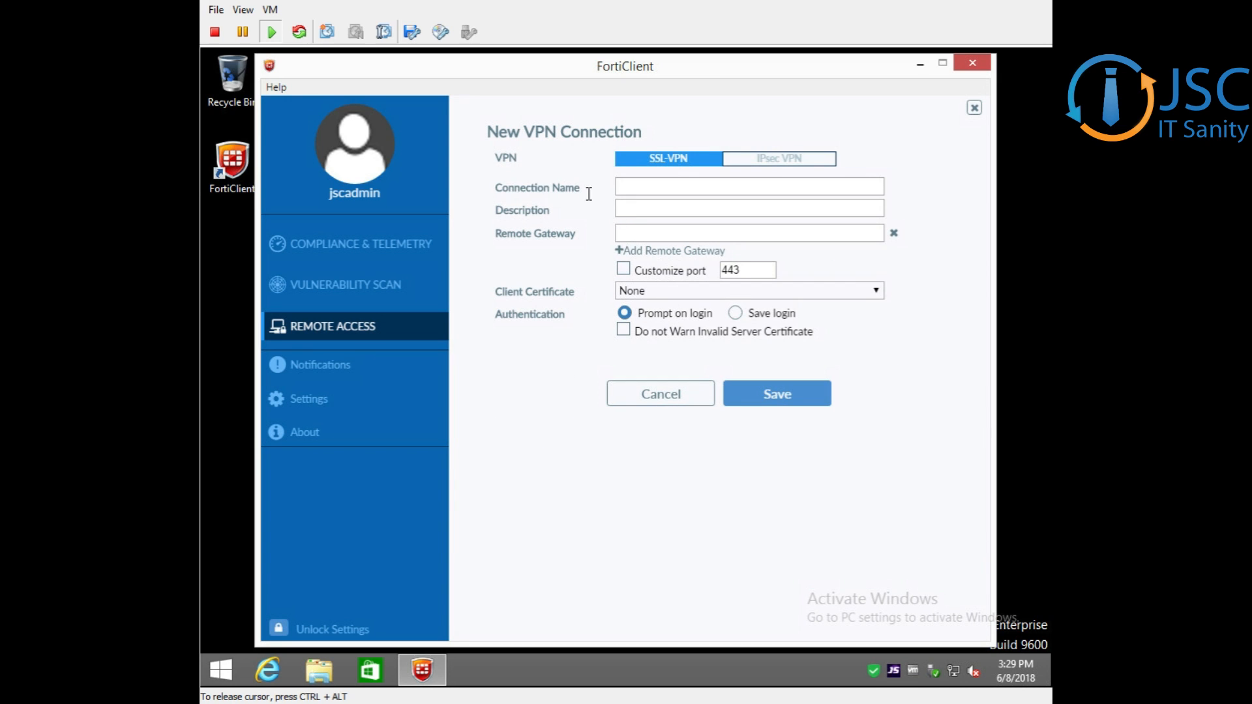
{"action": "left_click", "coordinate": [772, 167]}
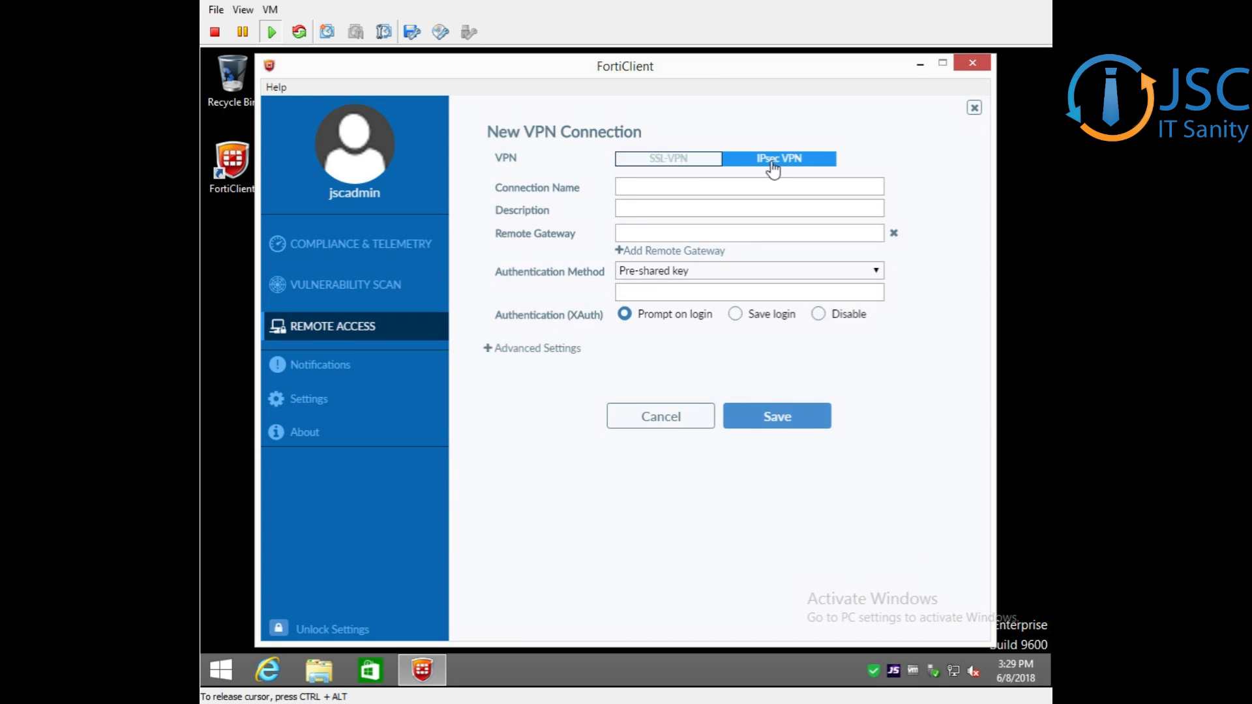
{"action": "left_click", "coordinate": [651, 191]}
{"action": "type", "text": "My Office IPS"}
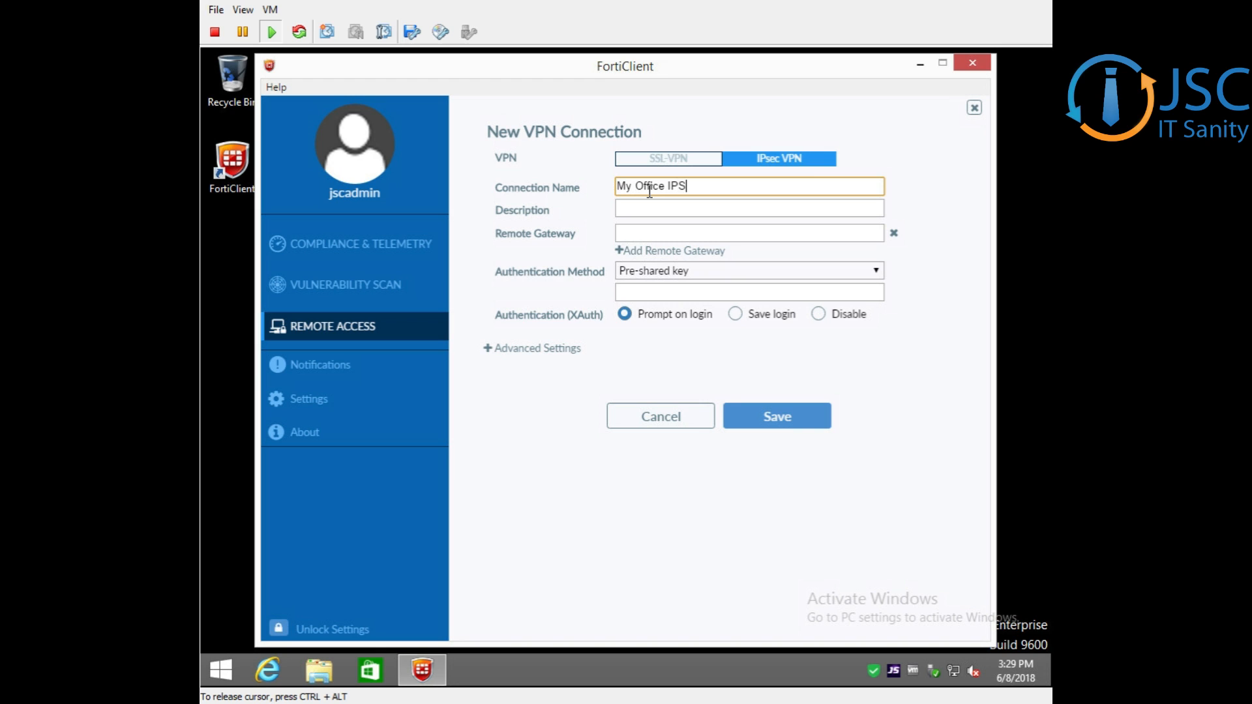
{"action": "type", "text": "ec VPN"}
{"action": "left_click", "coordinate": [641, 208]}
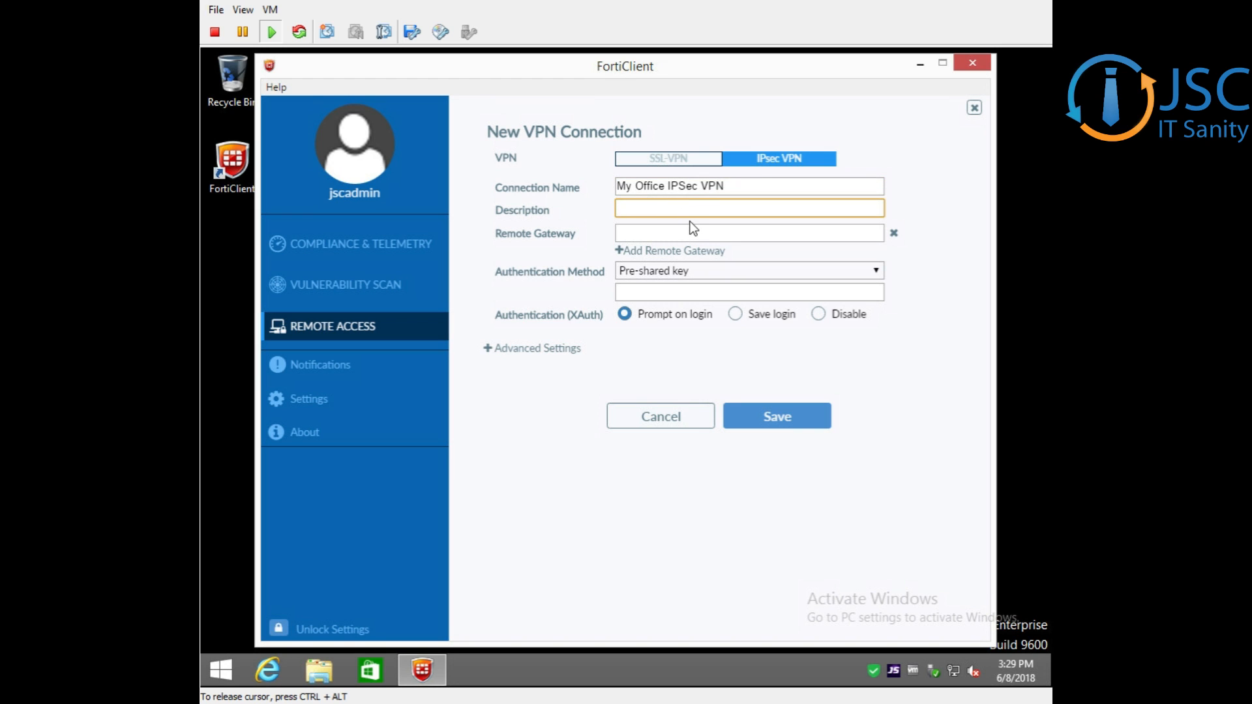
Enter the office's remote gateway address and the pre-shared key for the new IPsec connection
{"action": "left_click", "coordinate": [653, 233]}
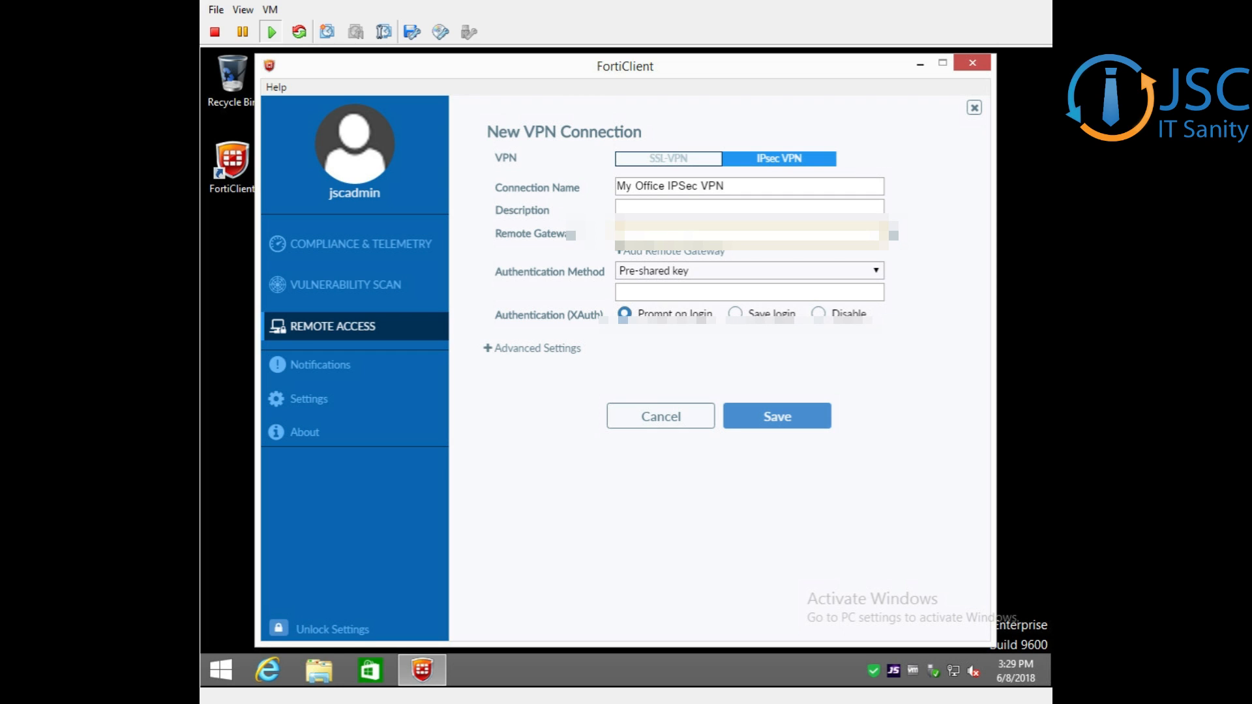
{"action": "type", "text": "192"}
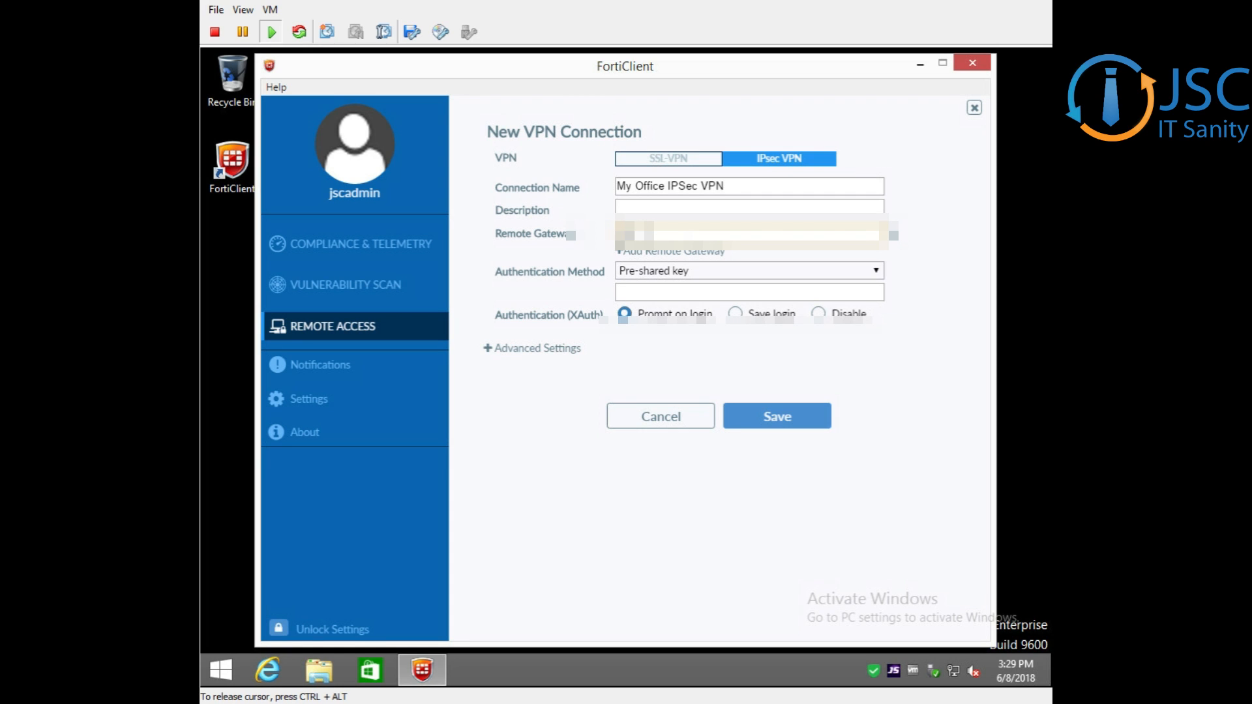
{"action": "type", "text": ".168.1."}
{"action": "left_click", "coordinate": [663, 291]}
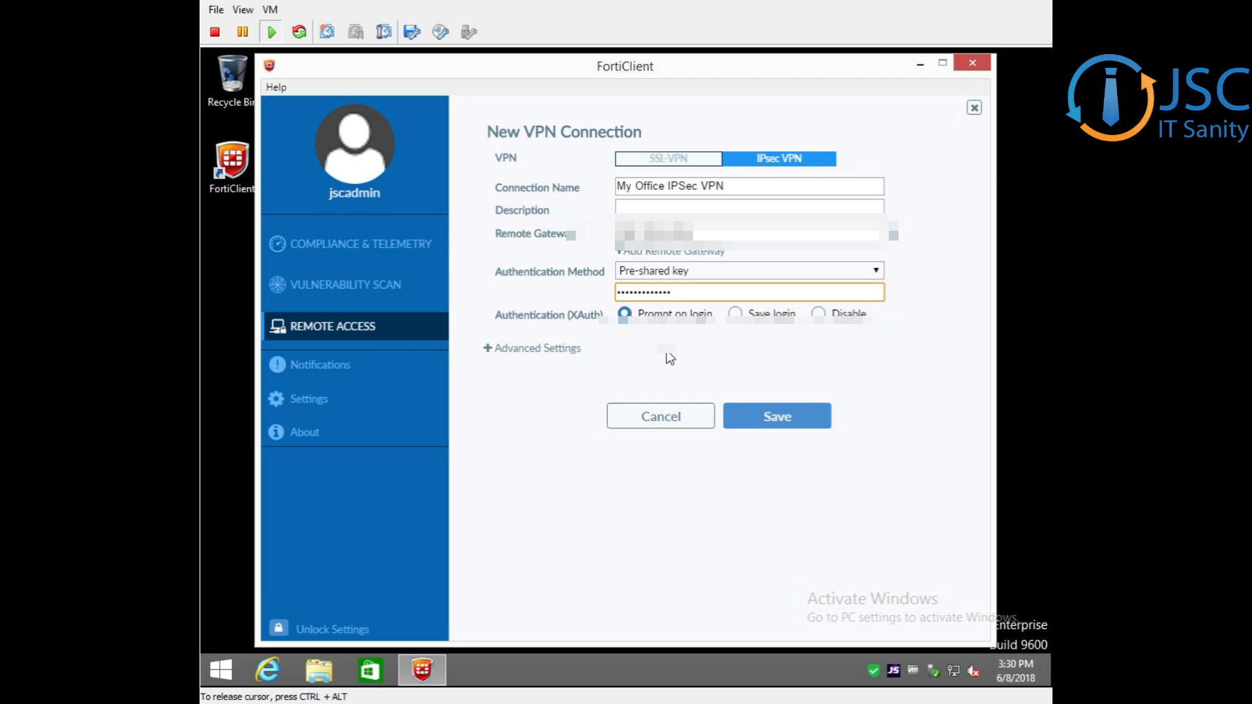
Set XAuth authentication to Save login with the VPN username, and save the connection
{"action": "left_click", "coordinate": [736, 313]}
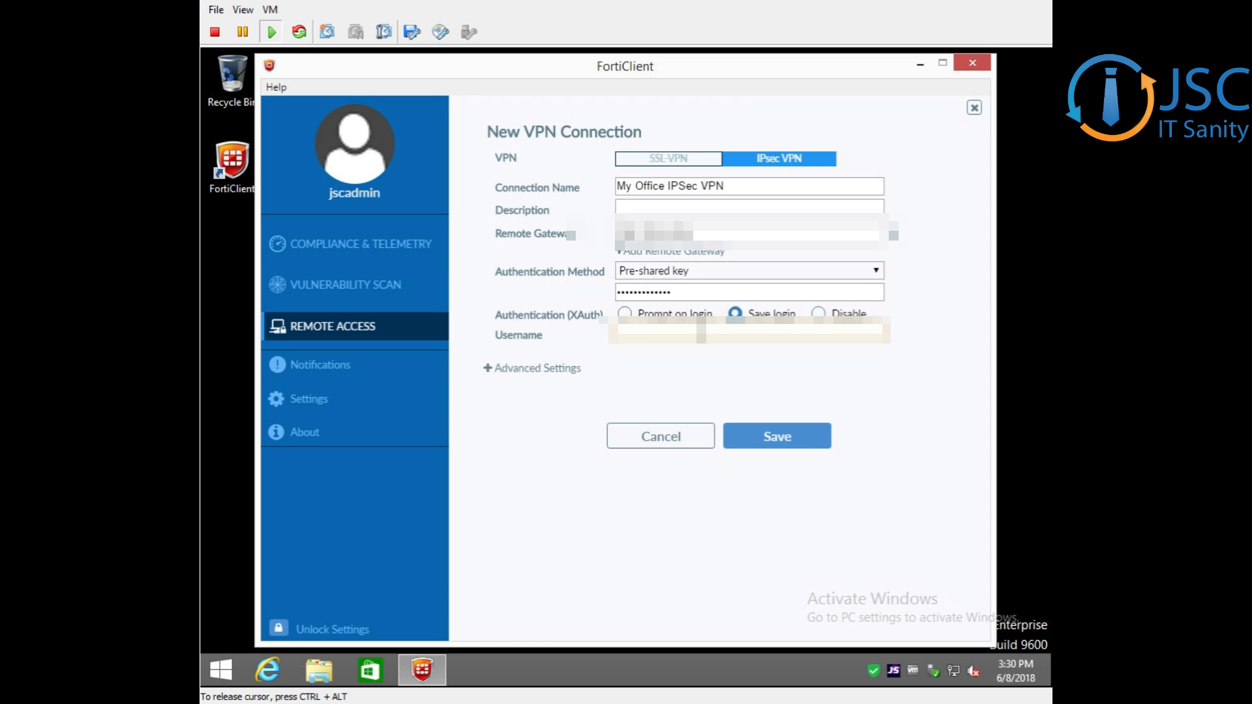
{"action": "type", "text": "jscadminvpnuser"}
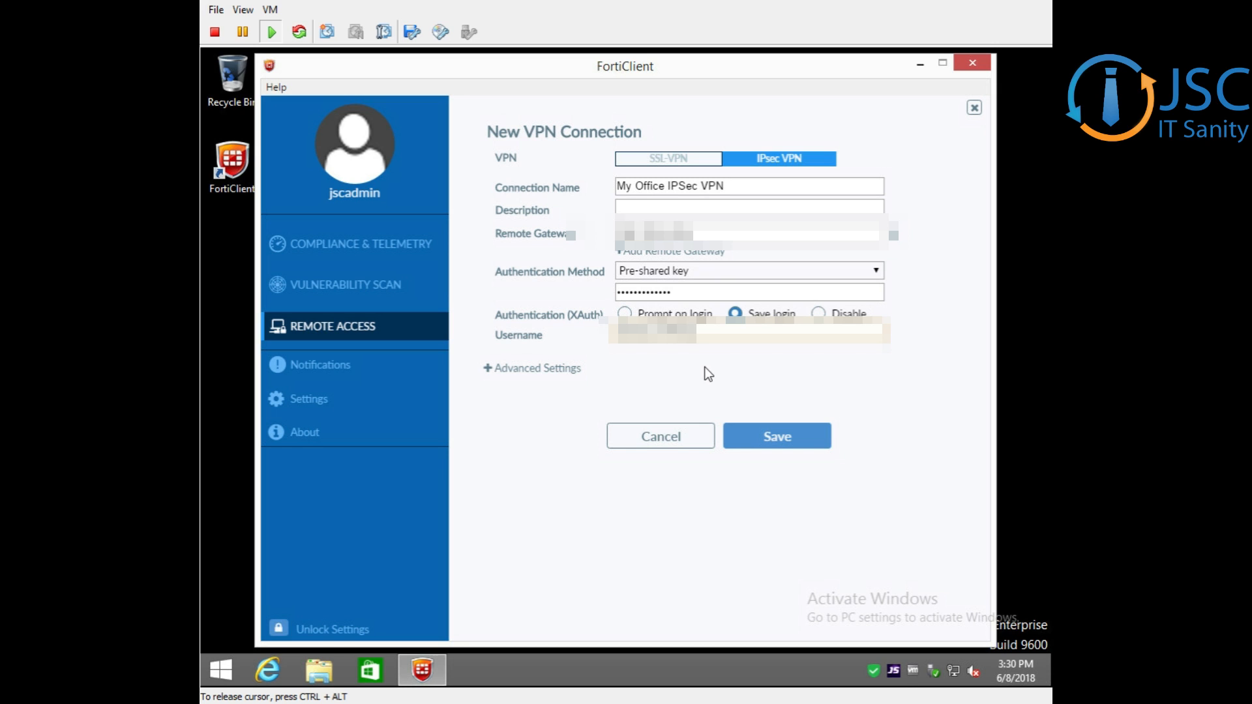
{"action": "left_click", "coordinate": [767, 440]}
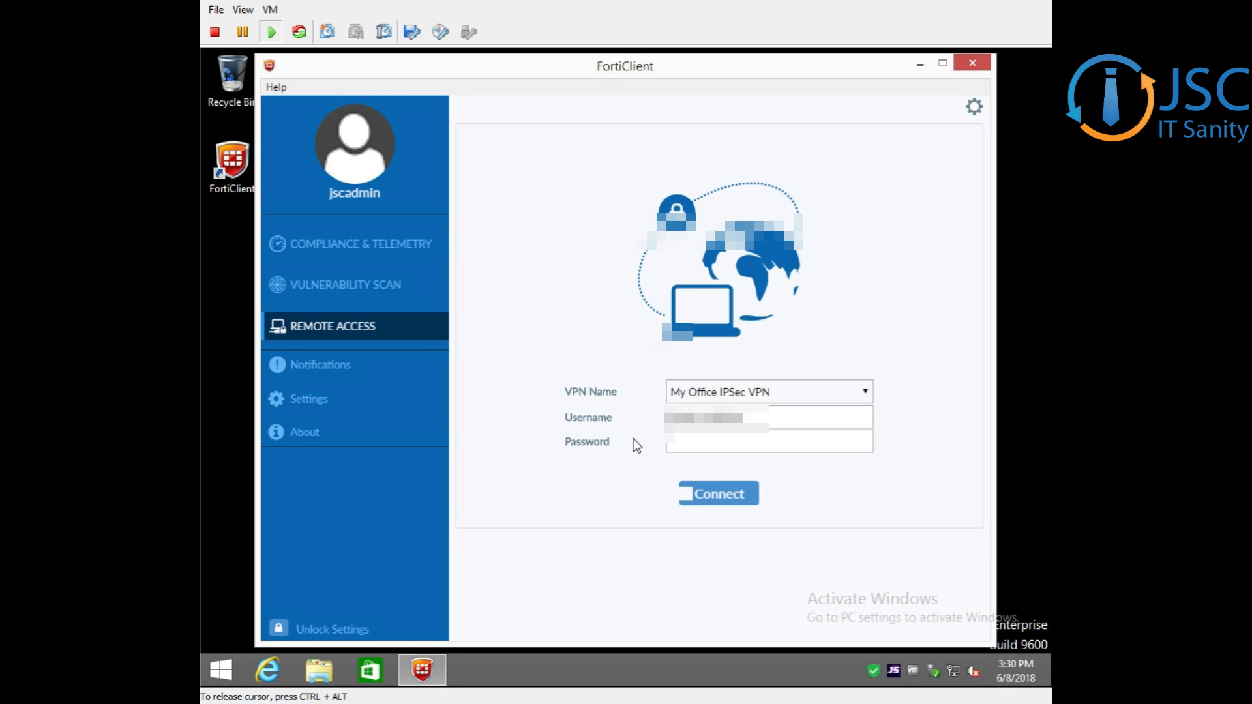
Select the My Office IPSec VPN connection, enter the VPN account password and connect
{"action": "left_click", "coordinate": [825, 395]}
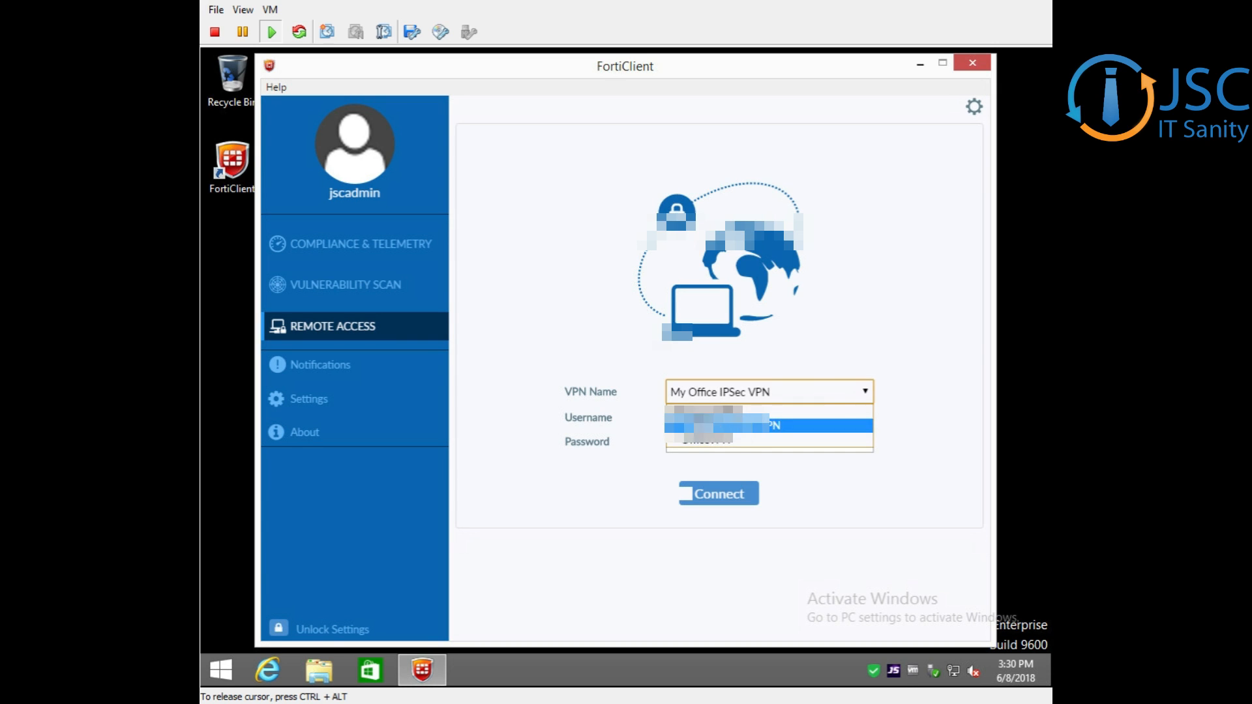
{"action": "left_click", "coordinate": [691, 424]}
{"action": "left_click", "coordinate": [719, 450]}
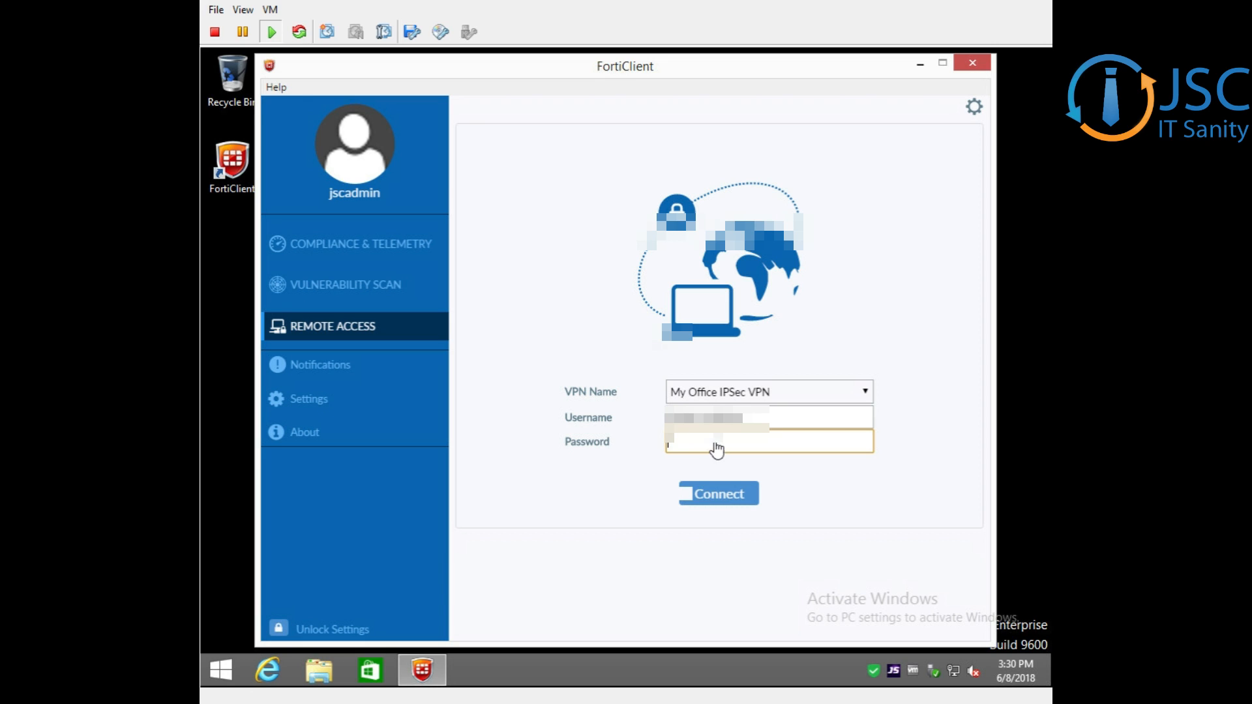
{"action": "type", "text": "•"}
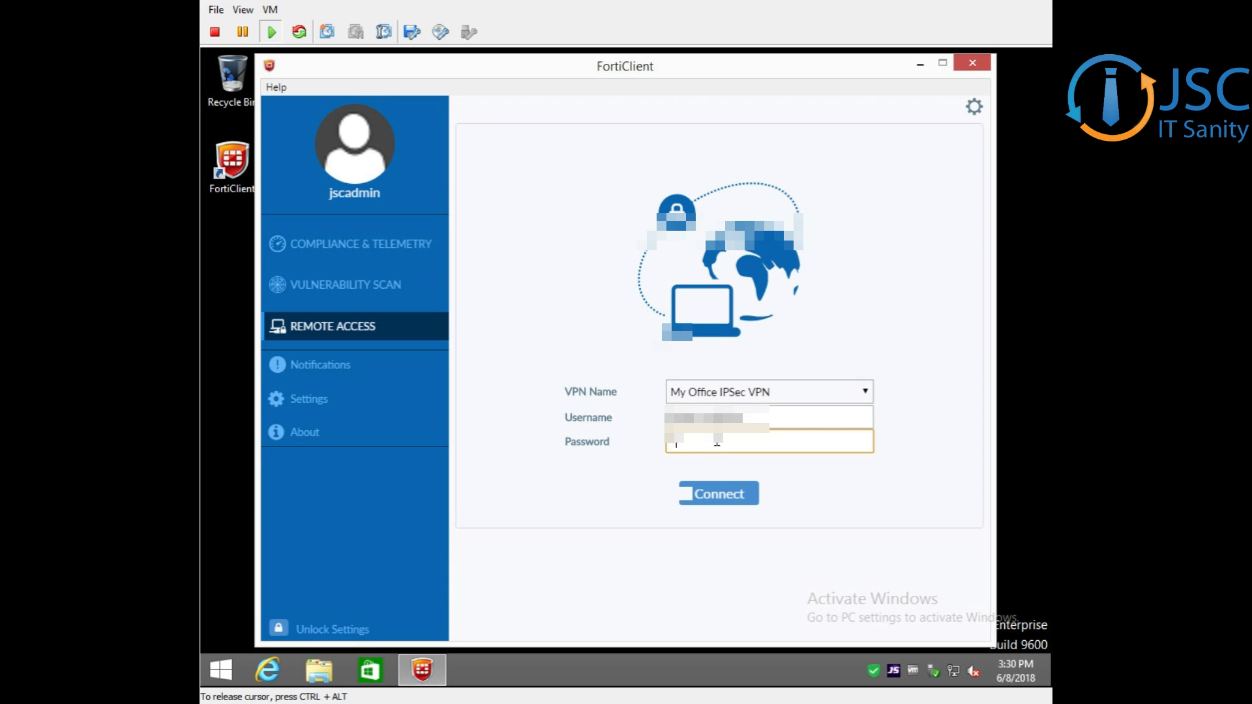
{"action": "type", "text": "•••••••••••••"}
{"action": "key", "text": "BackSpace"}
{"action": "key", "text": "BackSpace"}
{"action": "key", "text": "BackSpace"}
{"action": "key", "text": "BackSpace"}
{"action": "key", "text": "BackSpace"}
{"action": "key", "text": "BackSpace"}
{"action": "key", "text": "BackSpace"}
{"action": "key", "text": "BackSpace"}
{"action": "key", "text": "BackSpace"}
{"action": "key", "text": "BackSpace"}
{"action": "key", "text": "BackSpace"}
{"action": "key", "text": "BackSpace"}
{"action": "key", "text": "BackSpace"}
{"action": "key", "text": "BackSpace"}
{"action": "key", "text": "BackSpace"}
{"action": "type", "text": "•••••••••••••••"}
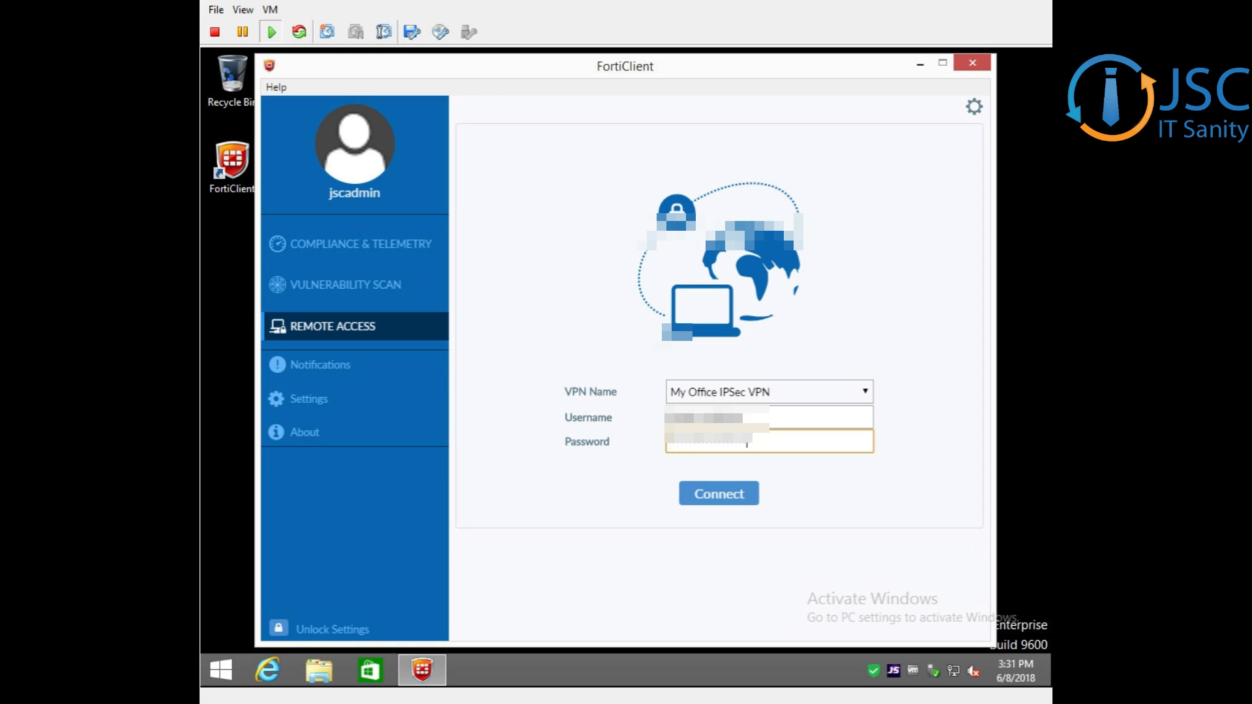
{"action": "left_click", "coordinate": [739, 492]}
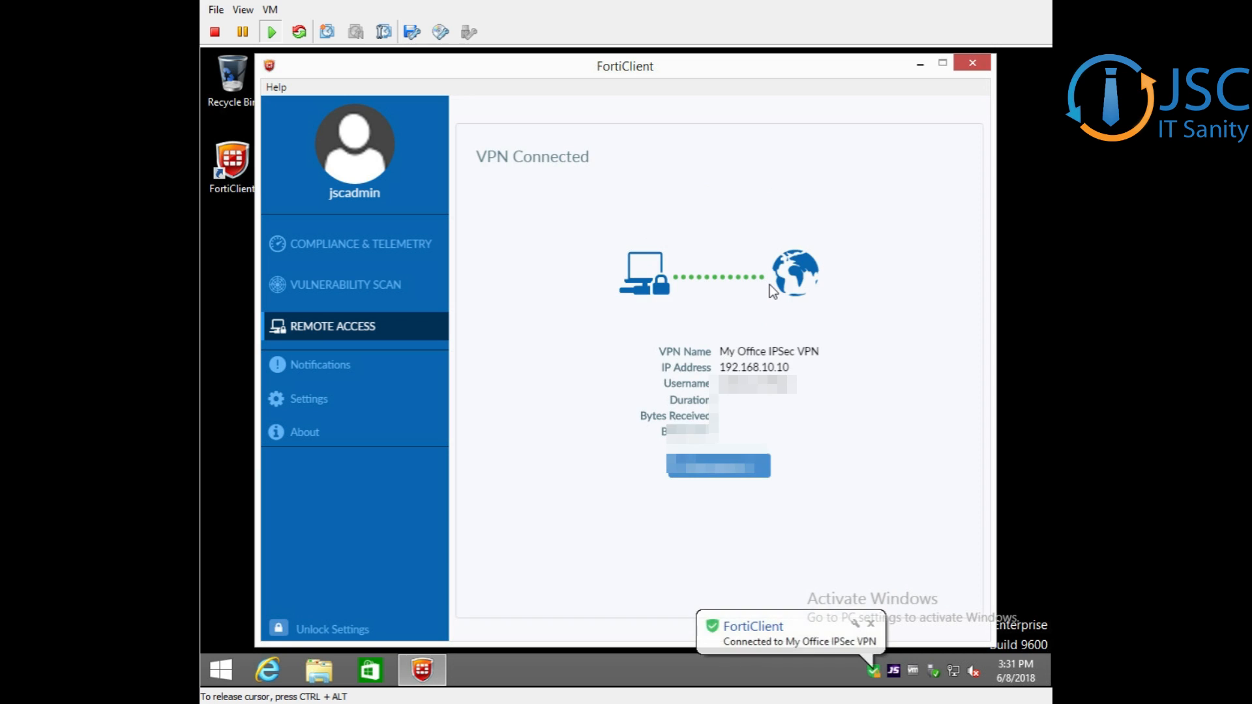
Highlight the IP address assigned by the VPN and cancel the FortiClient Telemetry connection, leaving it unregistered
{"action": "double_click", "coordinate": [724, 369]}
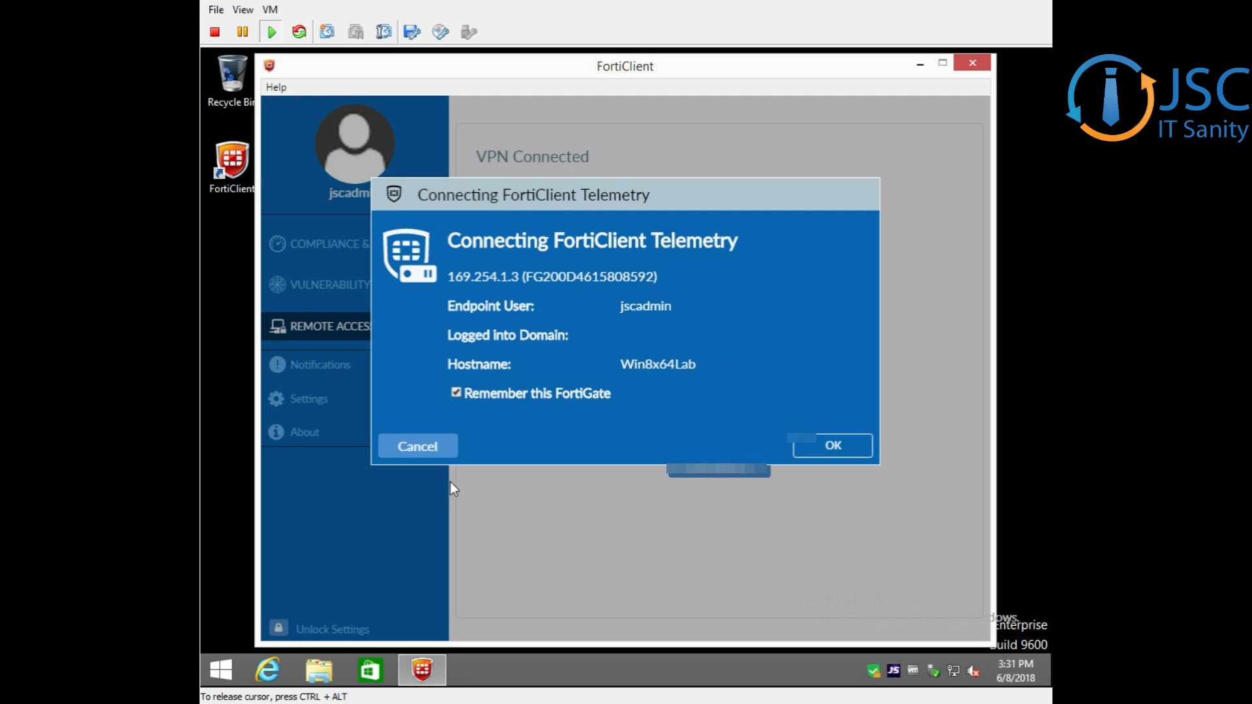
{"action": "left_click", "coordinate": [425, 449]}
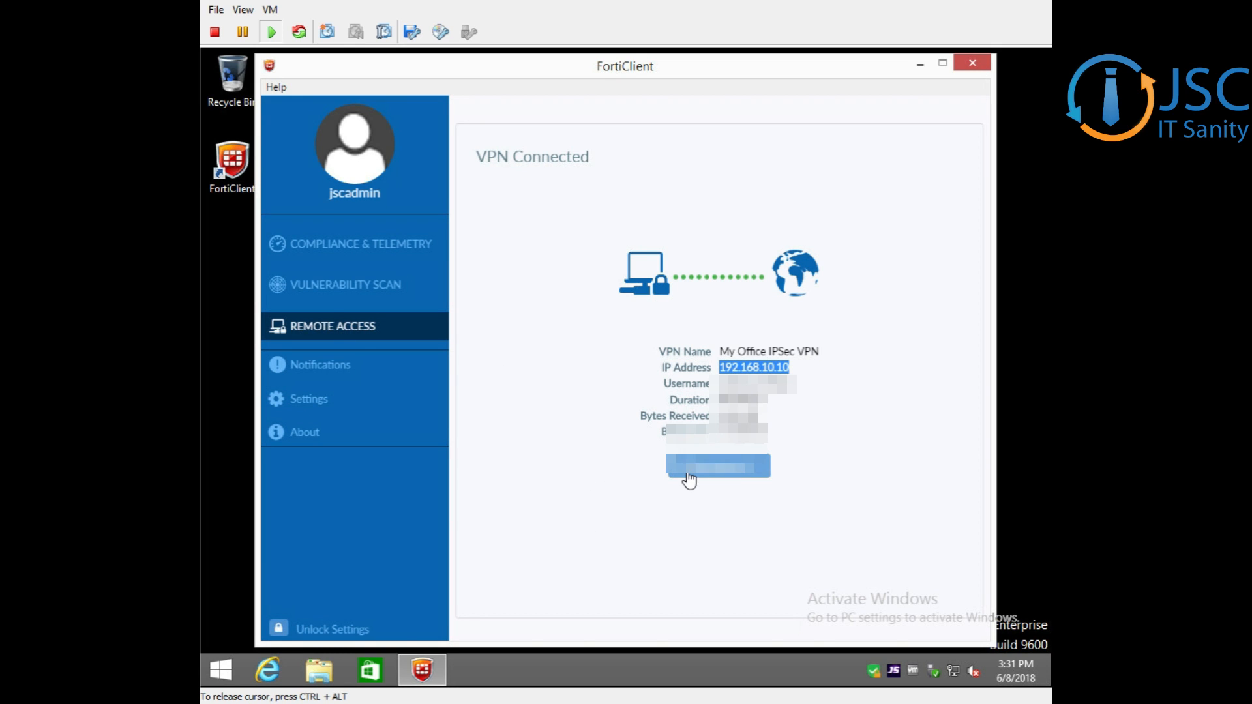
Close and reopen the FortiClient console, cancel the telemetry connection, and return to the Remote Access connection status
{"action": "left_click", "coordinate": [970, 63]}
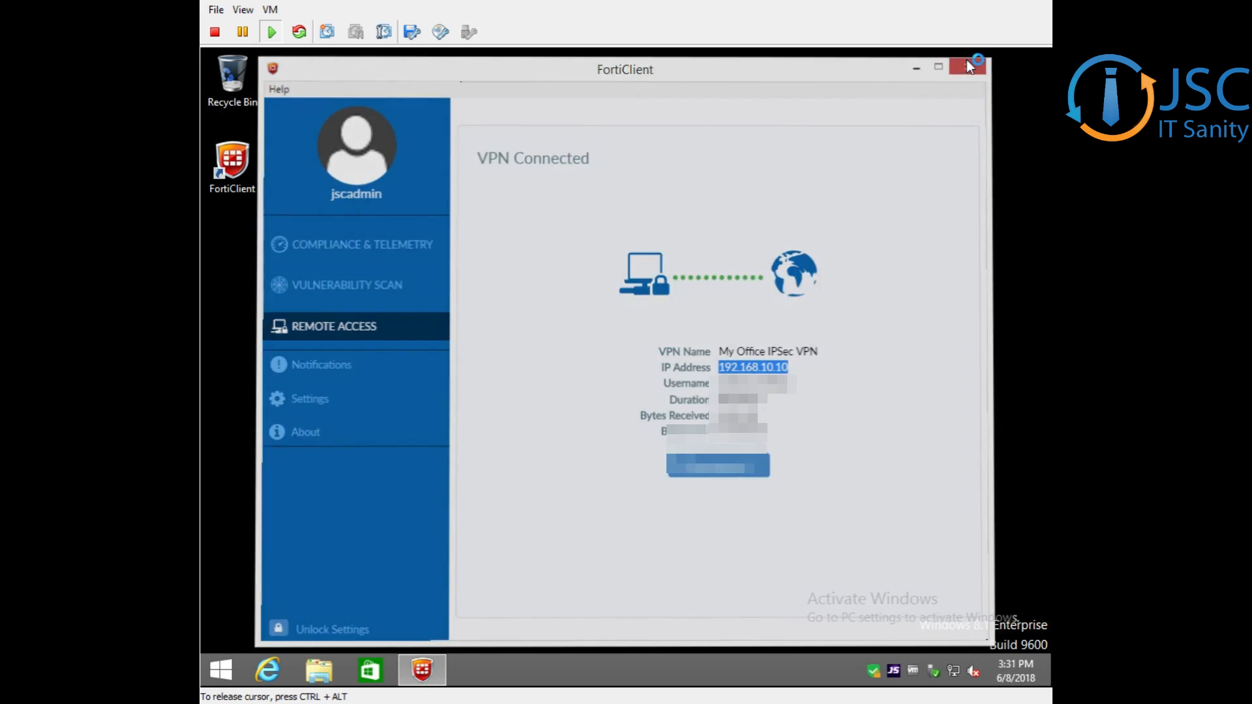
{"action": "double_click", "coordinate": [874, 672]}
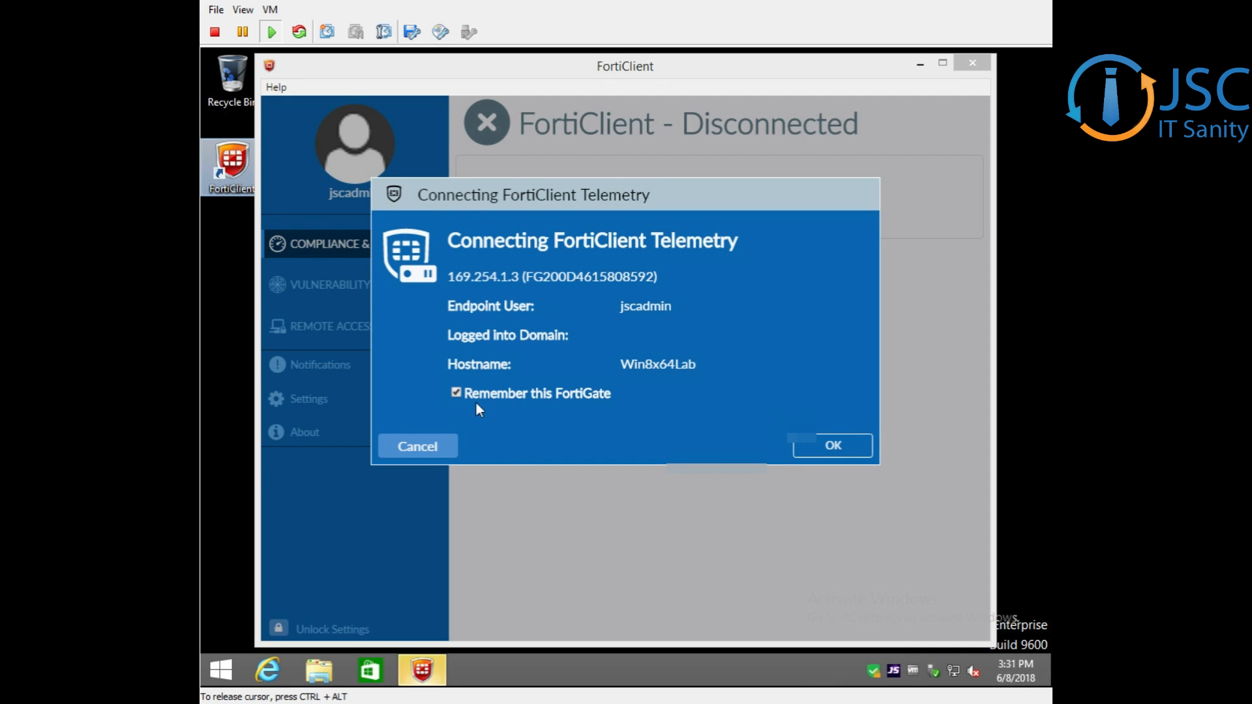
{"action": "left_click", "coordinate": [409, 457]}
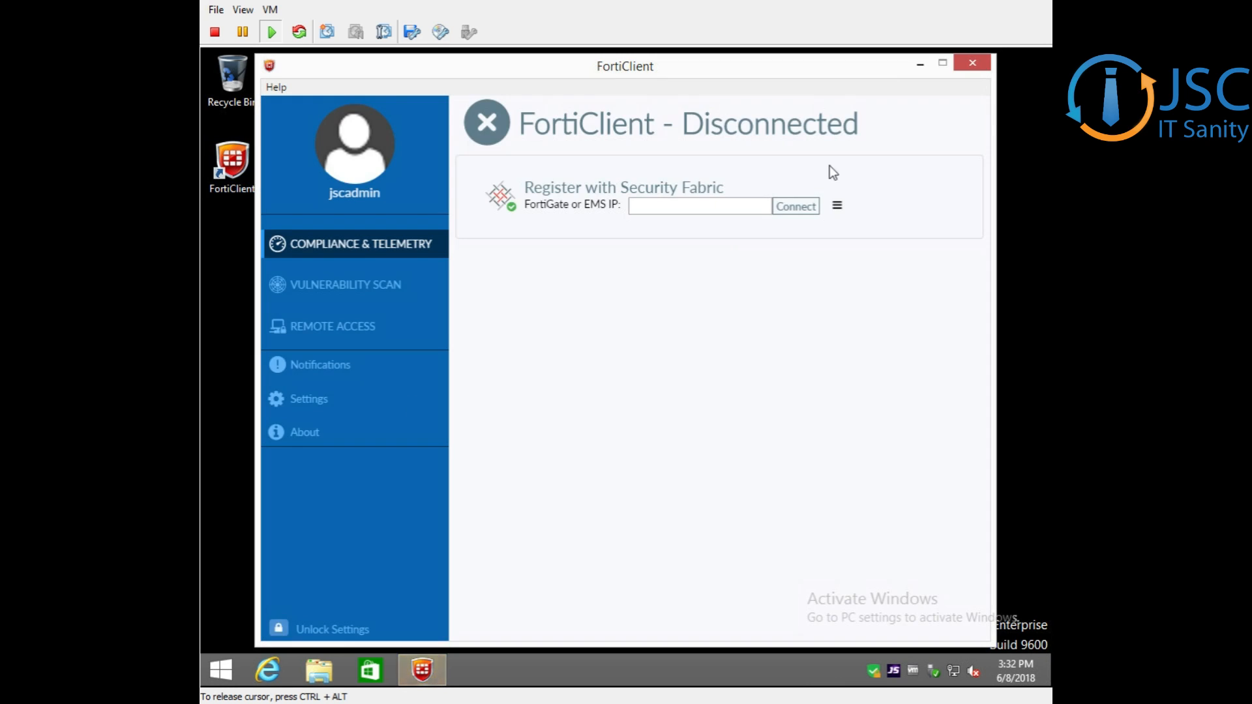
{"action": "left_click", "coordinate": [331, 287]}
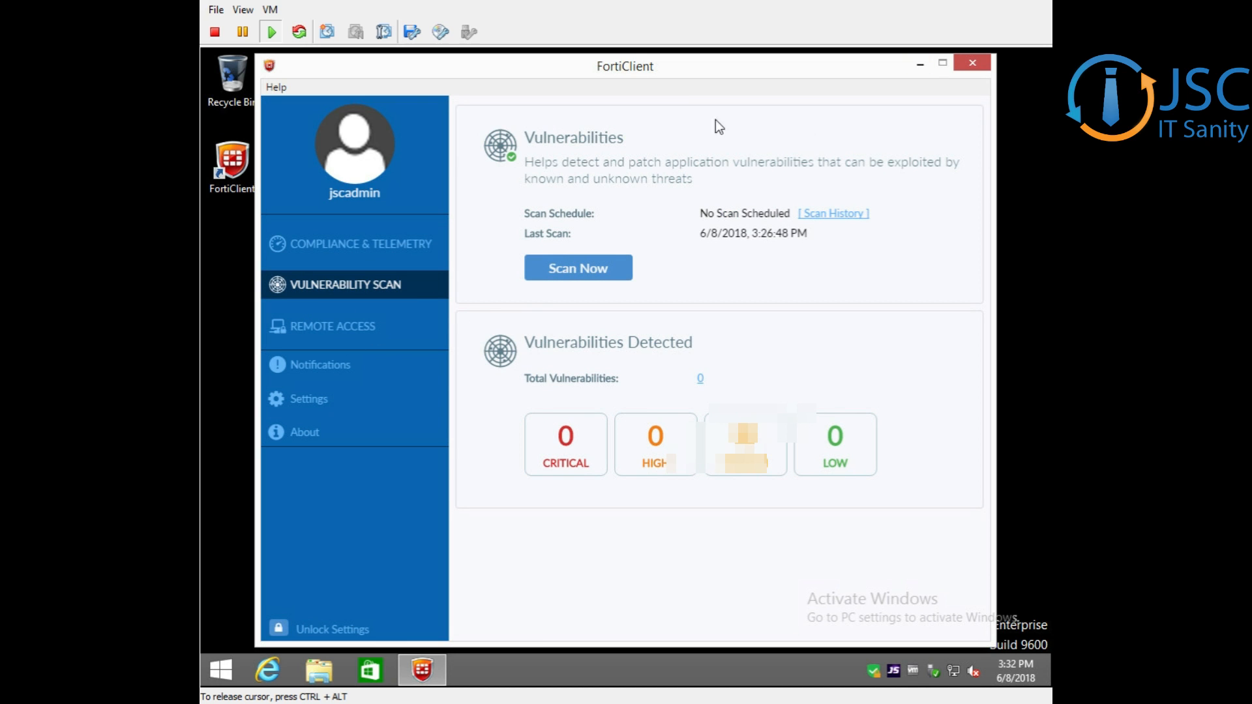
{"action": "left_click", "coordinate": [353, 328]}
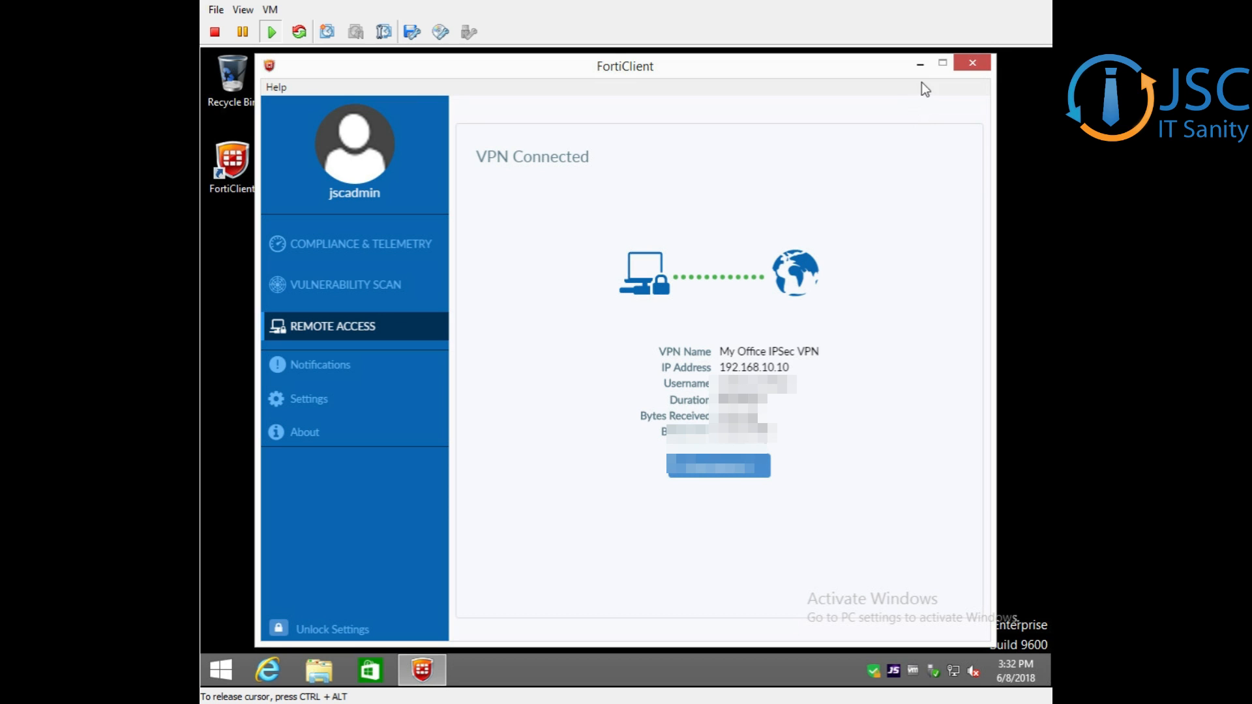
Minimize the FortiClient console, examine the options offered by its tray icon, and restore the console
{"action": "left_click", "coordinate": [921, 64]}
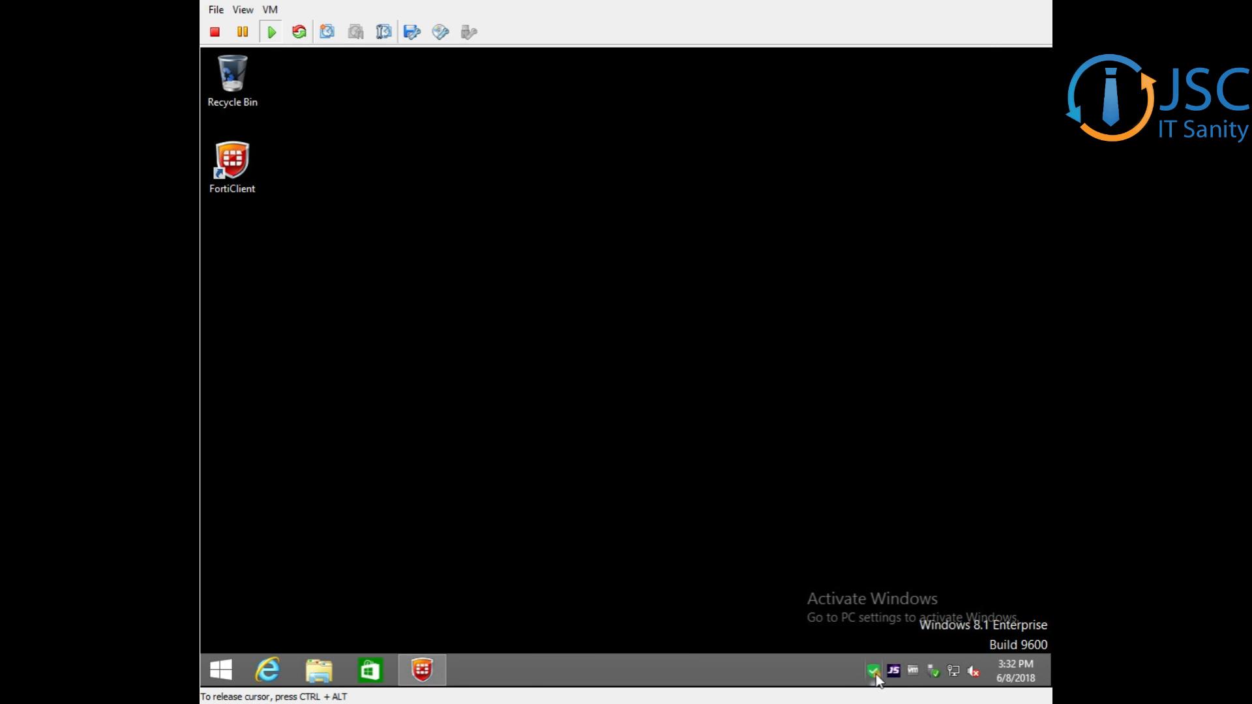
{"action": "mouse_move", "coordinate": [876, 675]}
{"action": "right_click", "coordinate": [874, 677]}
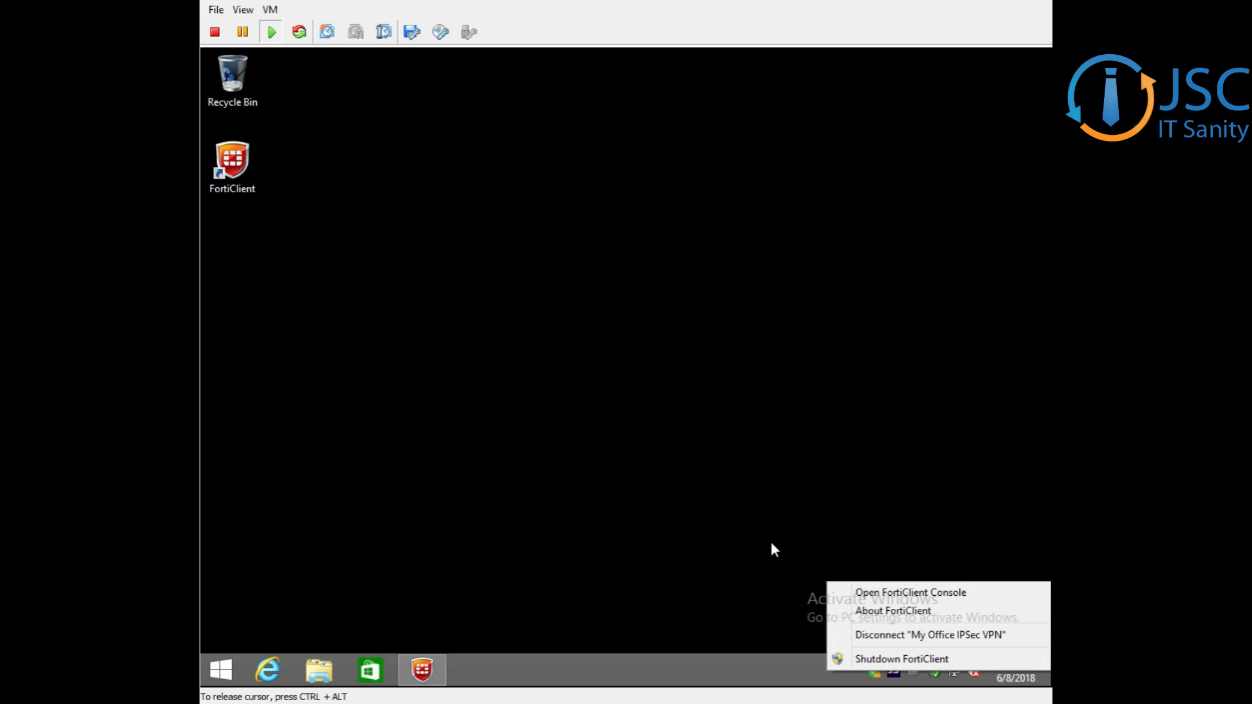
{"action": "left_click", "coordinate": [880, 591]}
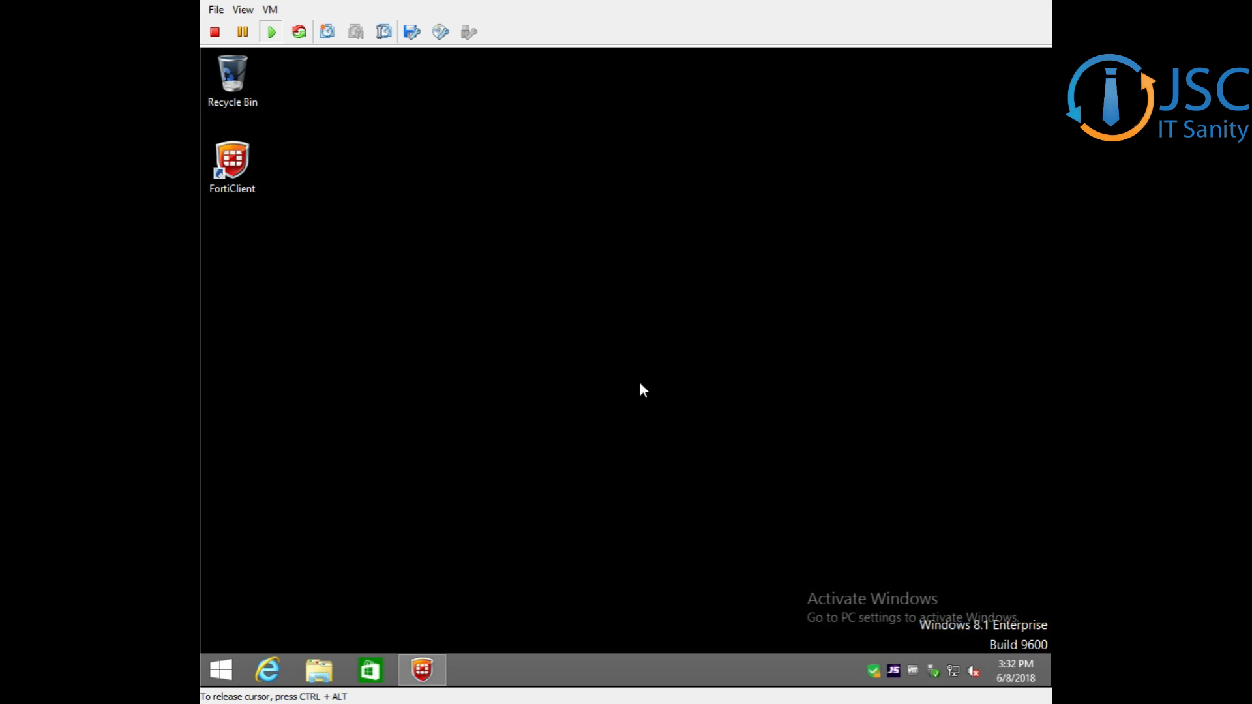
{"action": "left_click", "coordinate": [432, 656]}
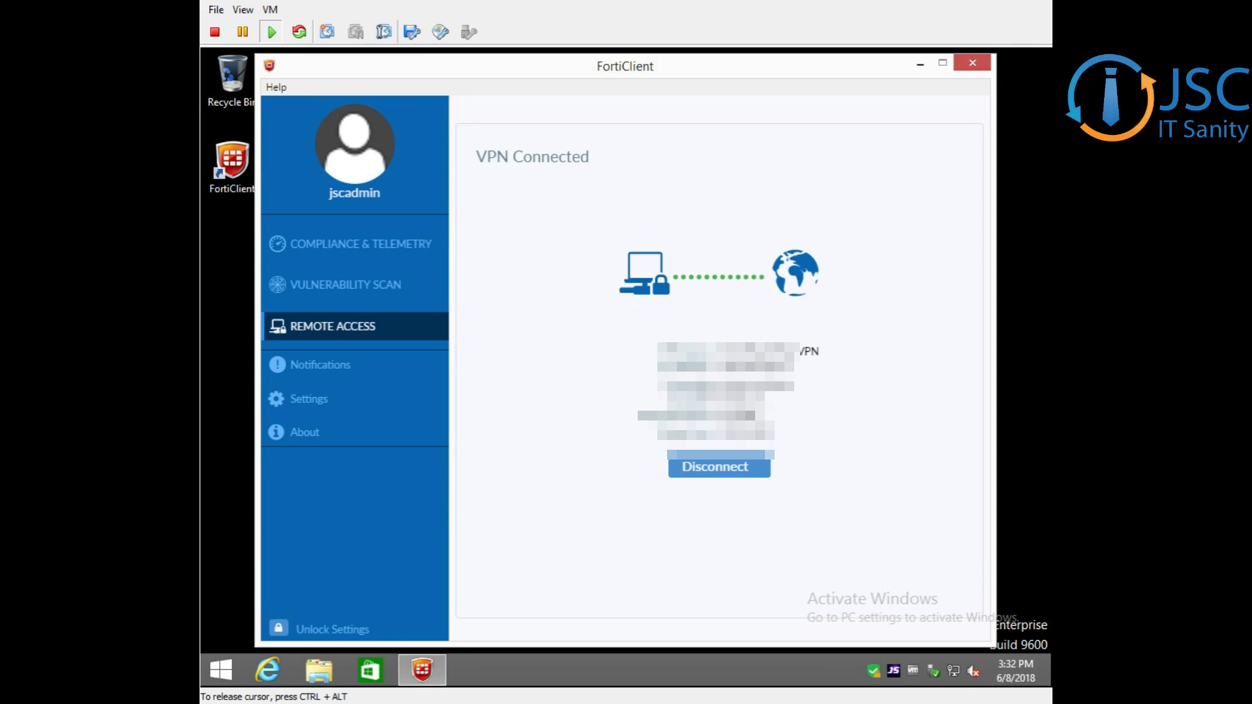
Disconnect the My Office IPSec VPN and close the FortiClient console
{"action": "left_click", "coordinate": [718, 482]}
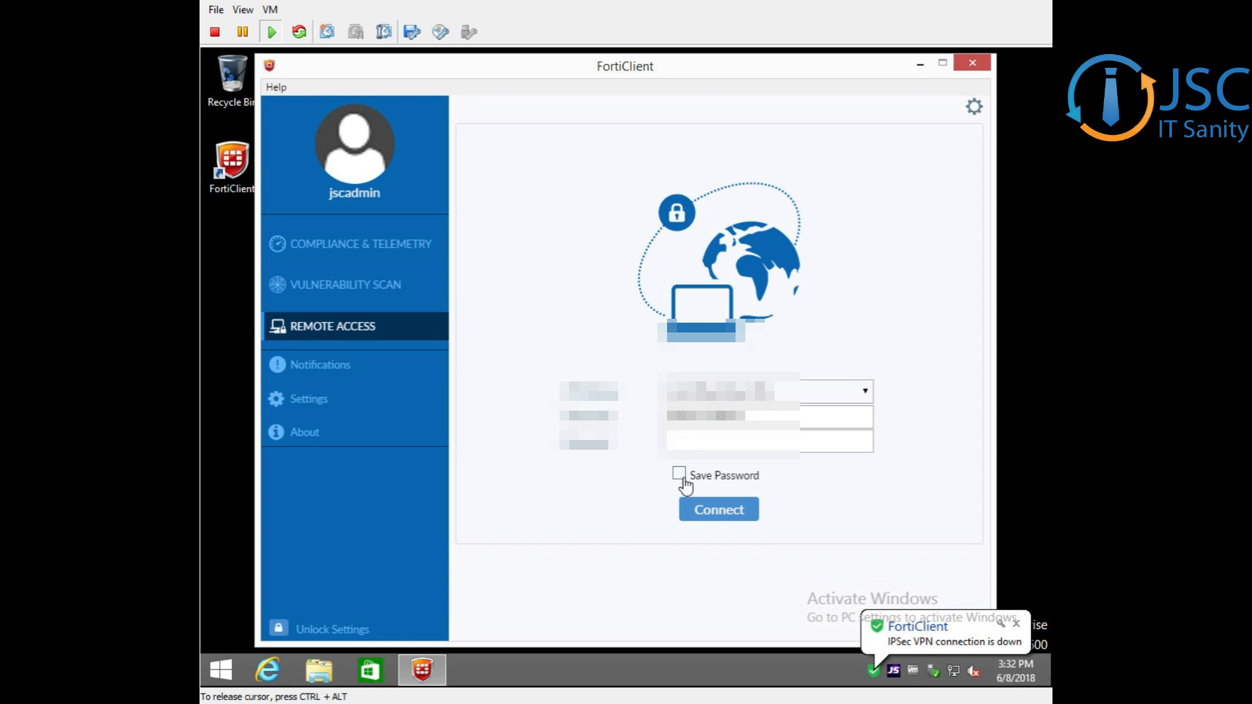
{"action": "left_click", "coordinate": [418, 447]}
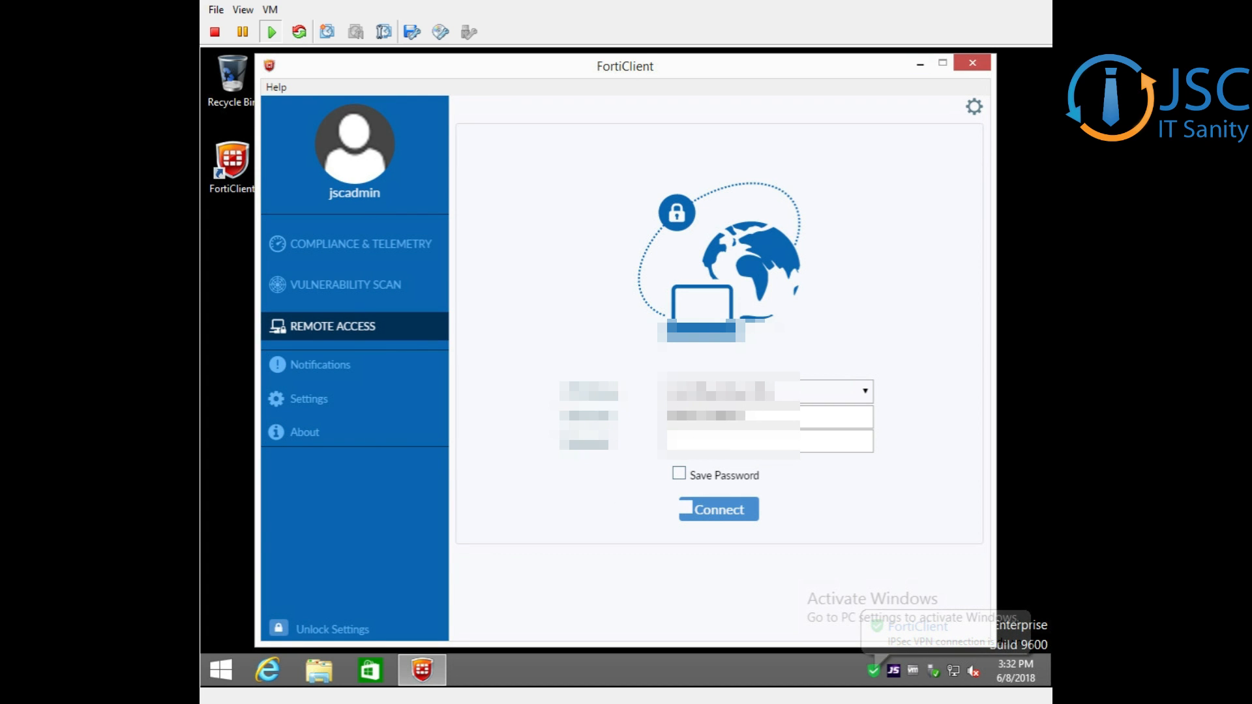
{"action": "left_click", "coordinate": [973, 63]}
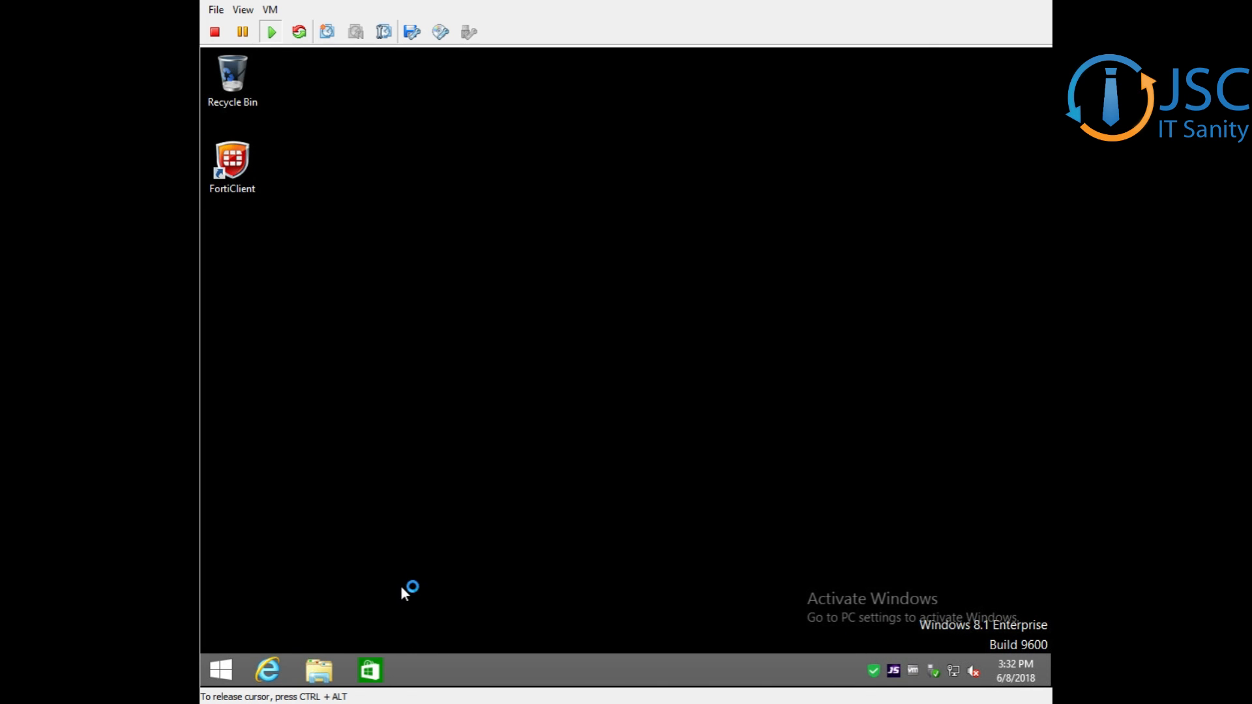